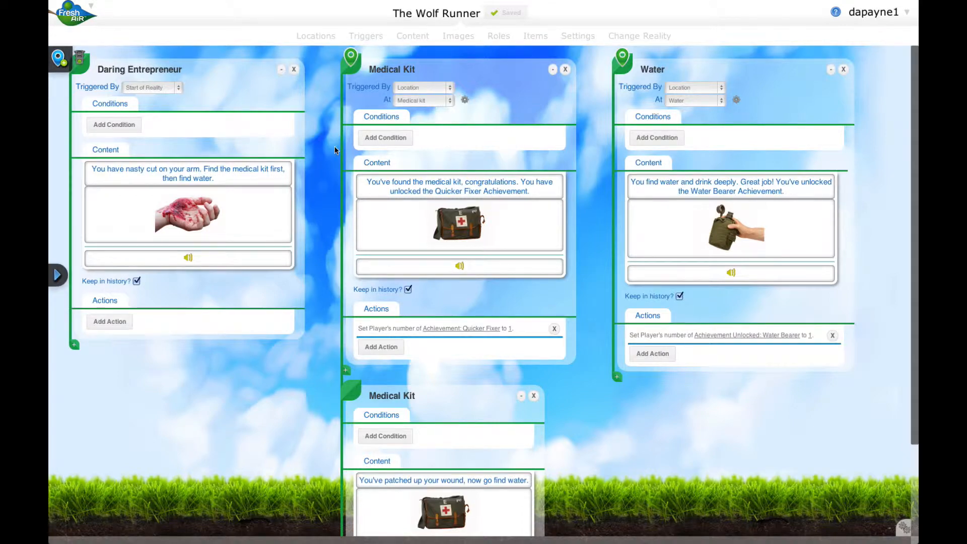
Review the Medical Kit and Water locations on the map and the pages, content and actions of their triggers.
scroll(334, 150, down, 4)
scroll(334, 150, up, 3)
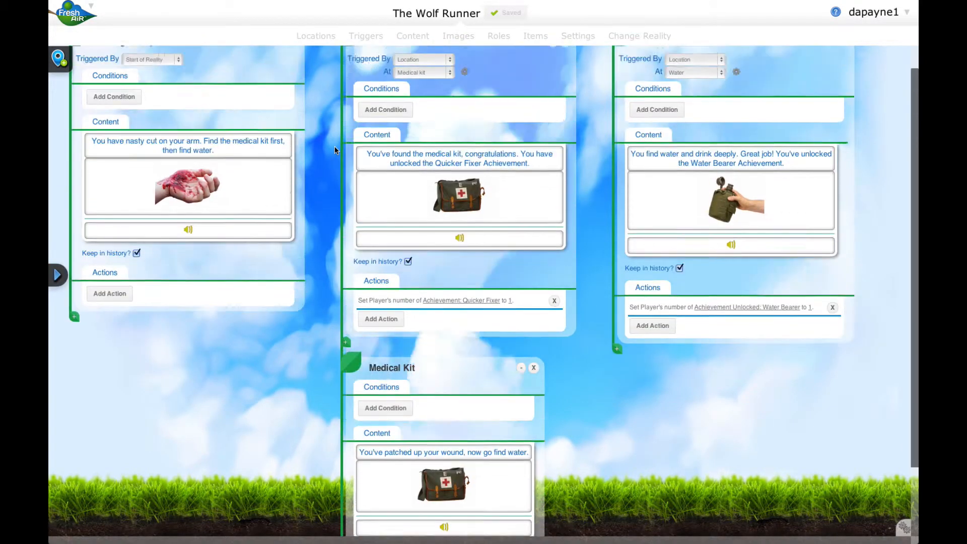
scroll(335, 150, up, 1)
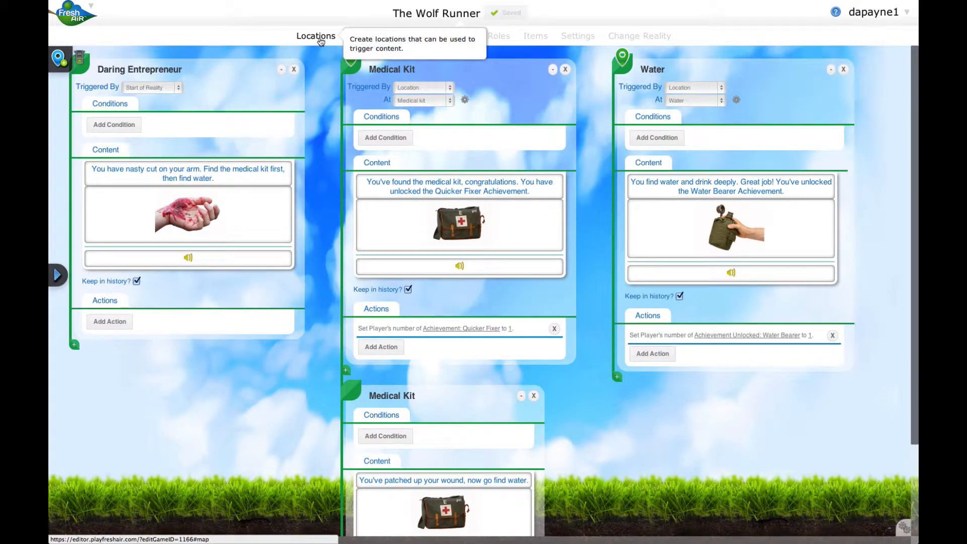
click(319, 38)
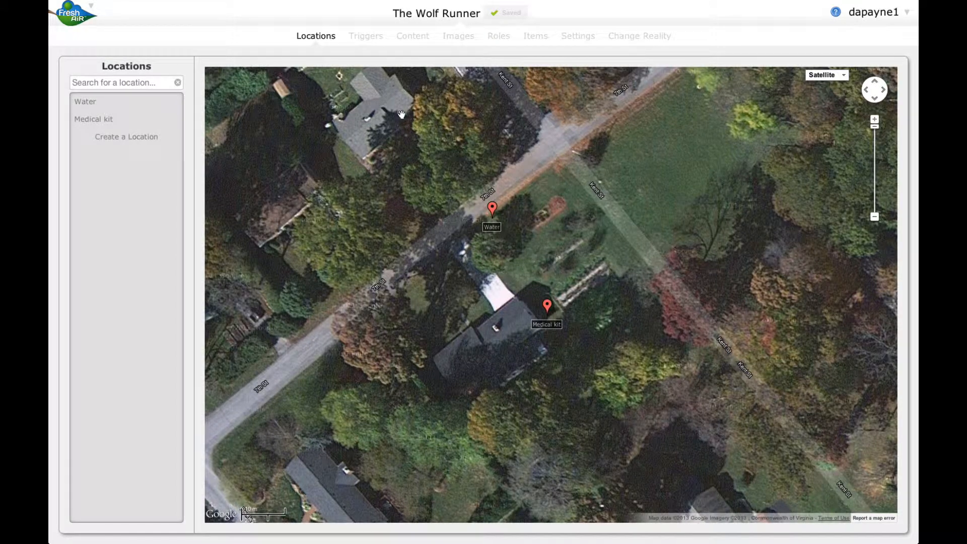
click(375, 36)
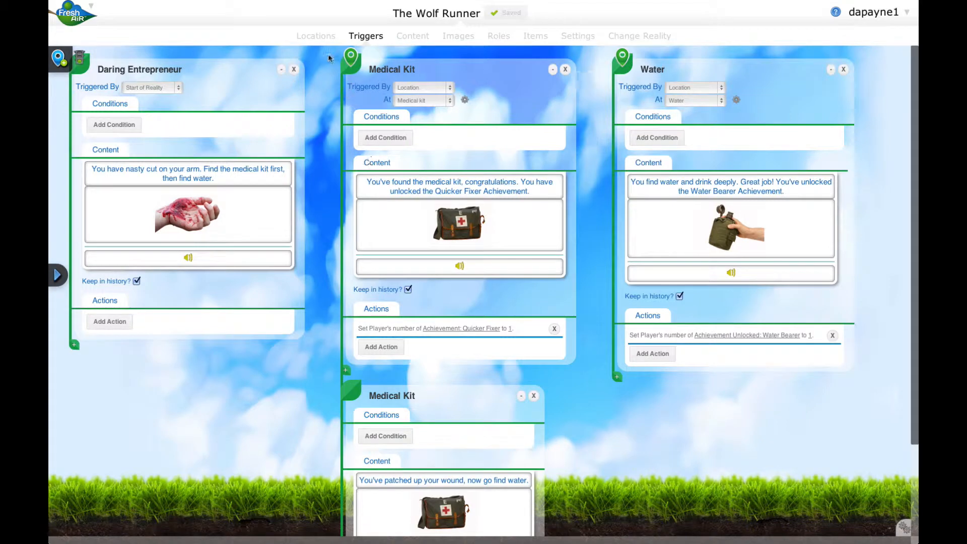
click(320, 37)
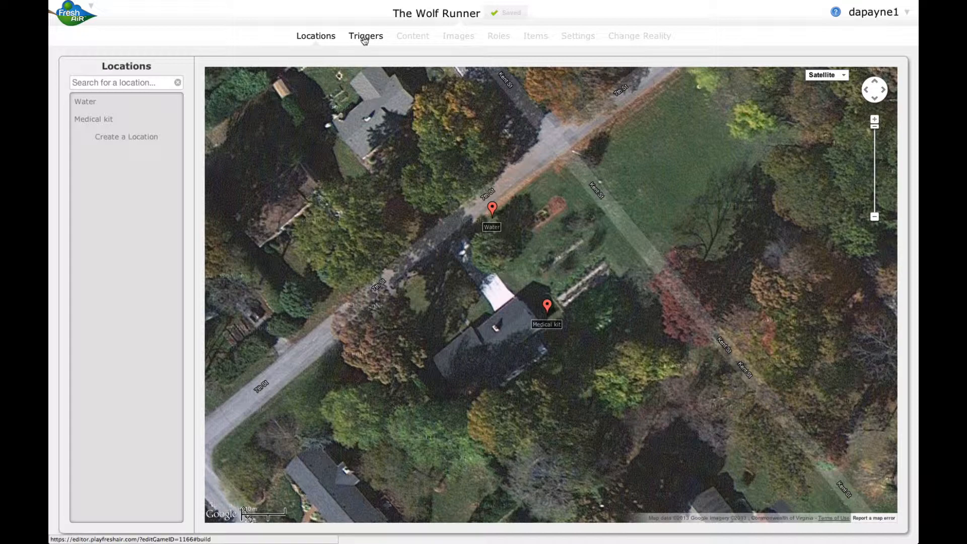
click(364, 37)
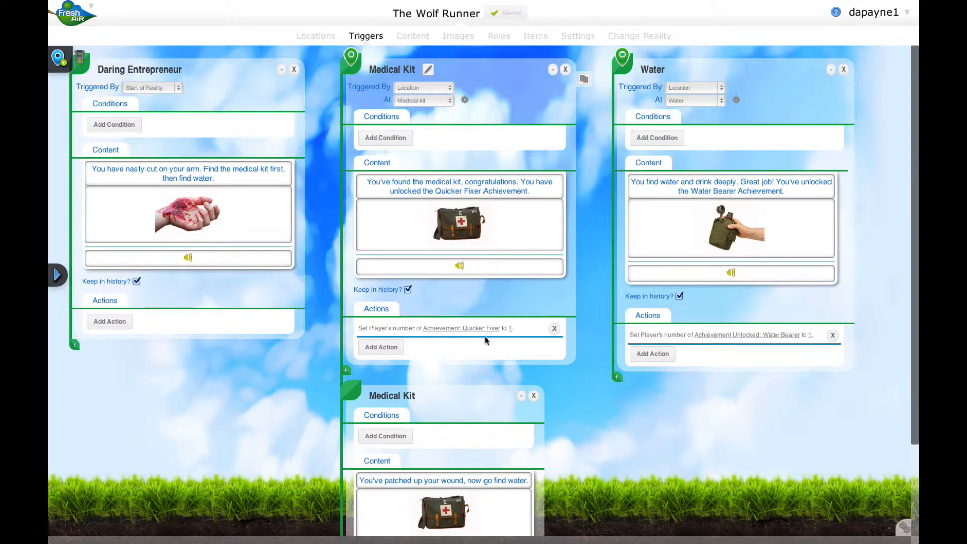
scroll(564, 378, down, 2)
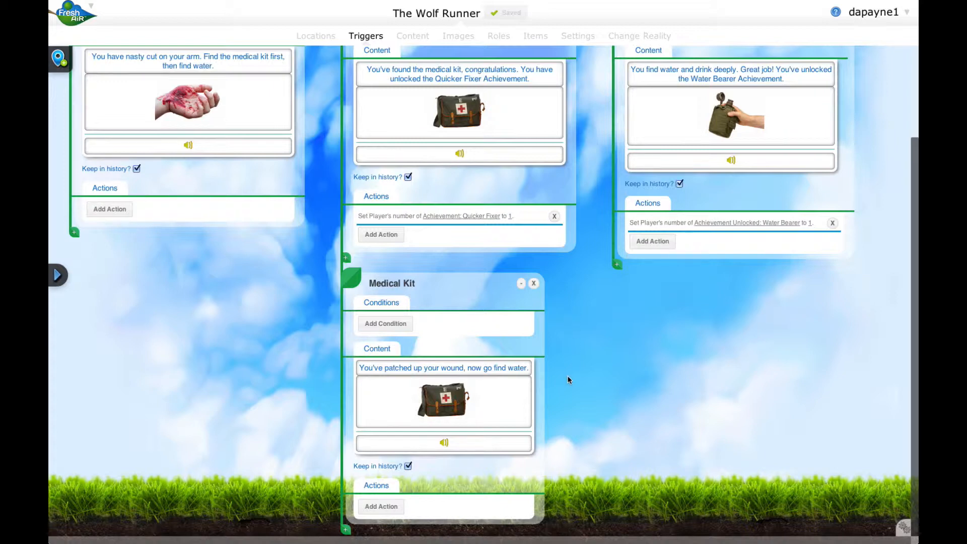
scroll(568, 379, up, 2)
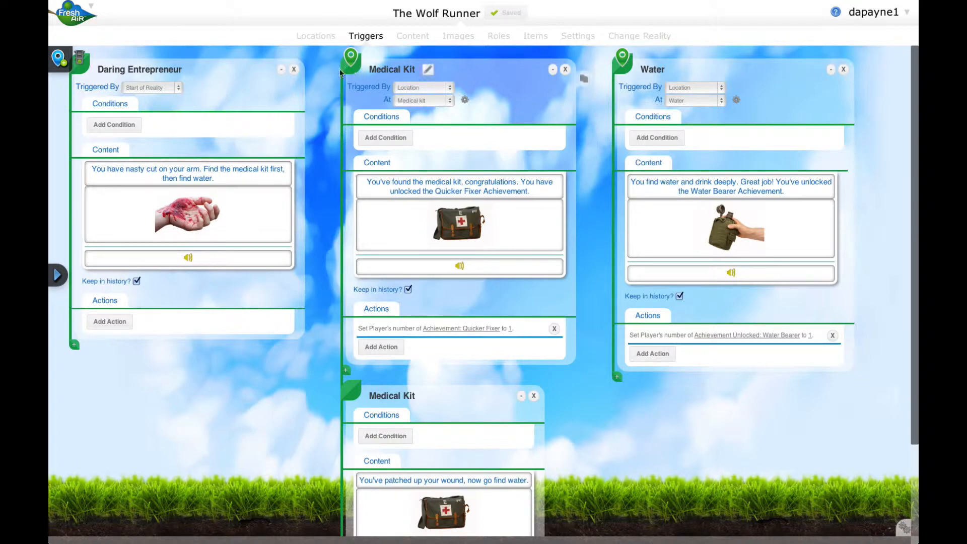
scroll(343, 182, down, 2)
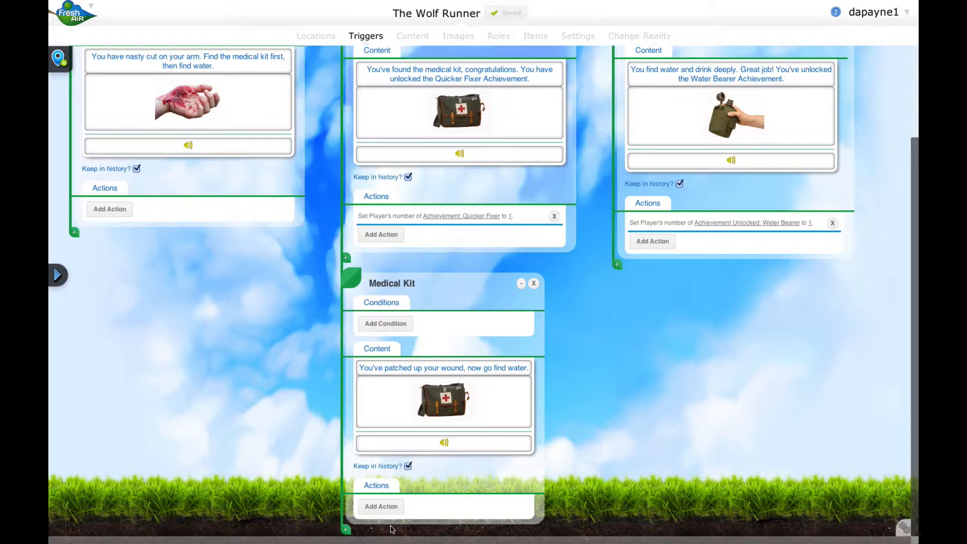
scroll(563, 534, up, 3)
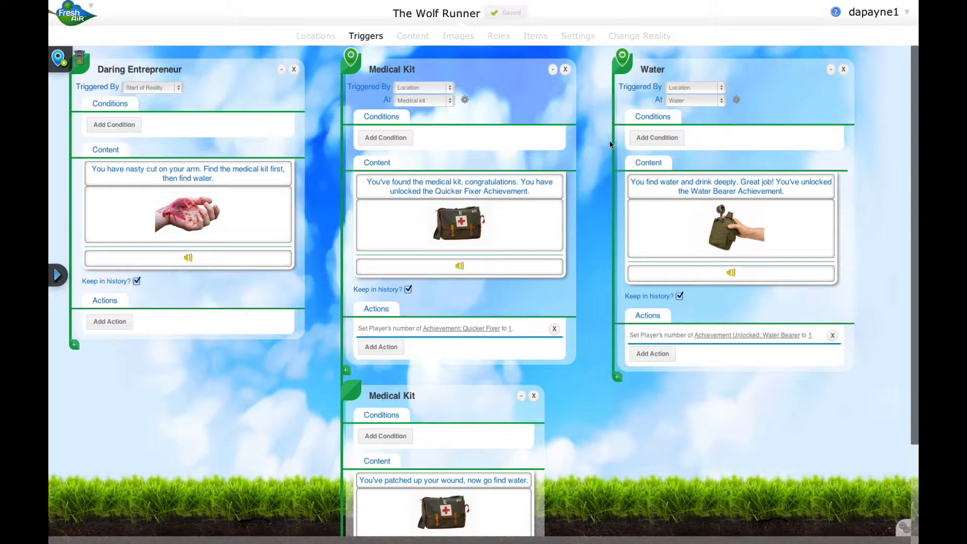
Add a Triggers condition to the Water page that checks whether the player has visited Medical Kit.
click(652, 140)
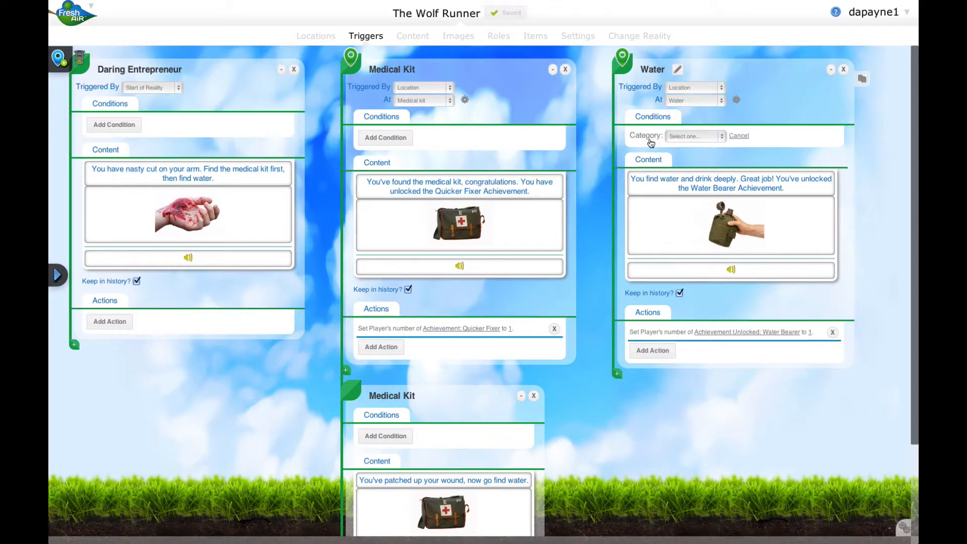
click(689, 138)
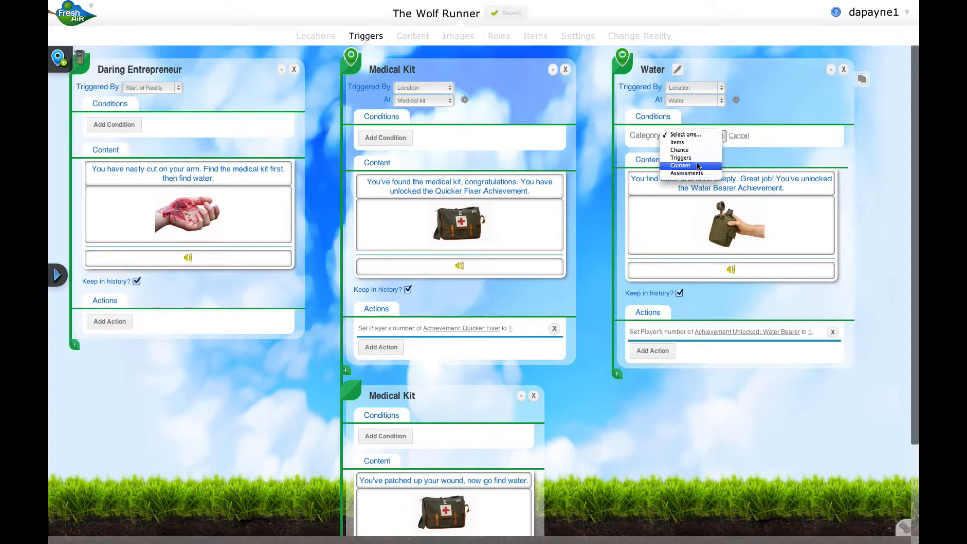
click(697, 159)
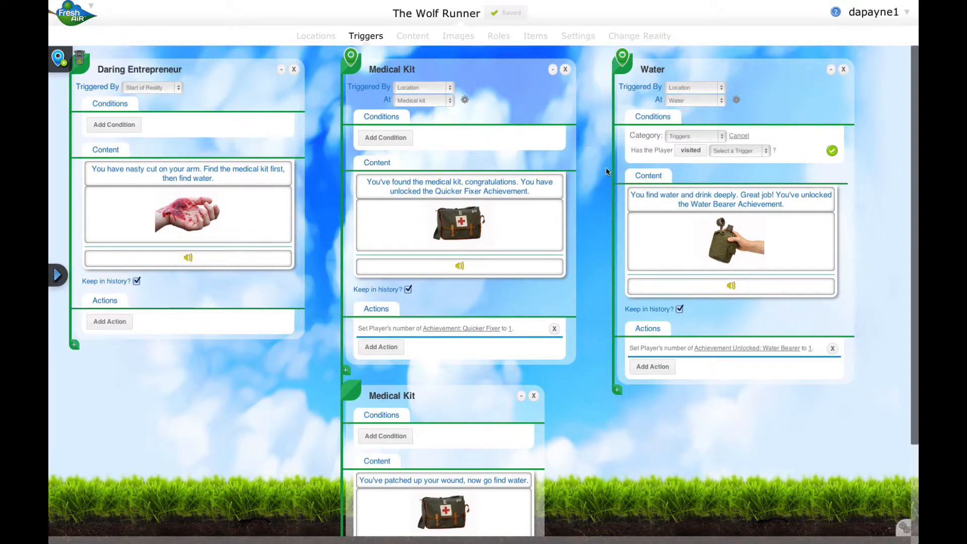
click(689, 152)
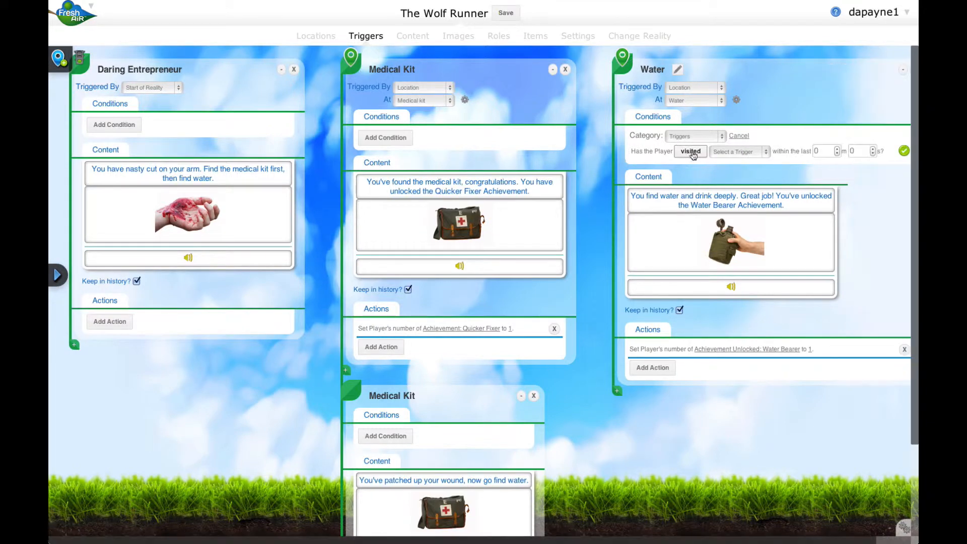
click(693, 155)
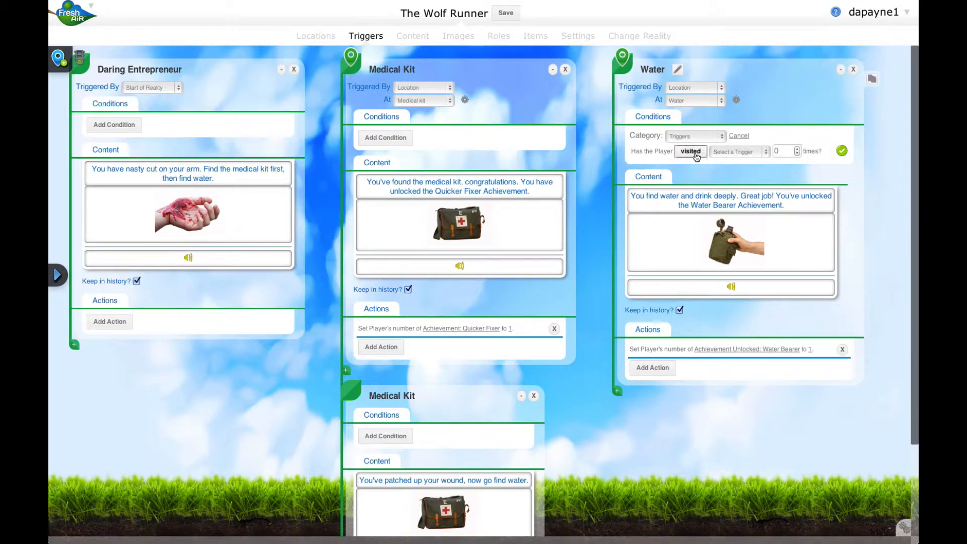
click(694, 155)
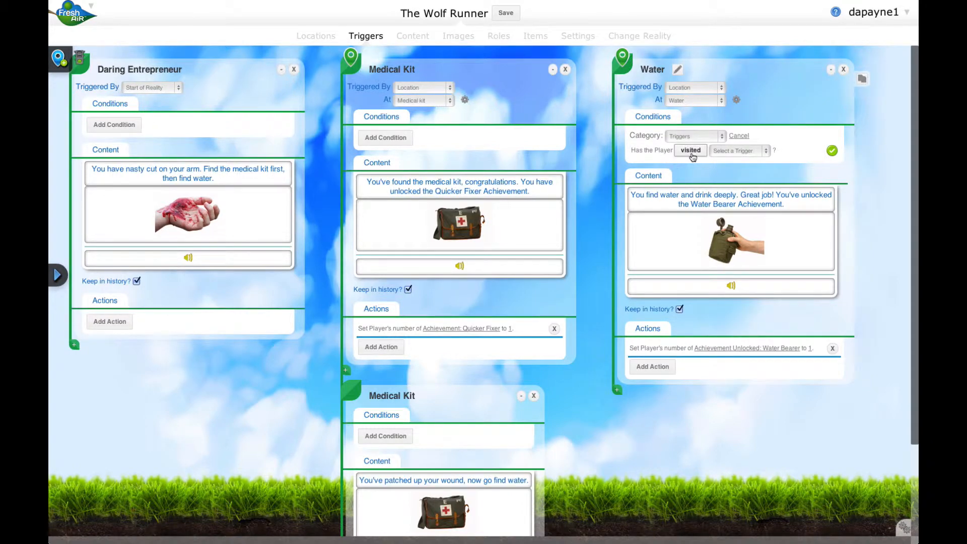
click(766, 151)
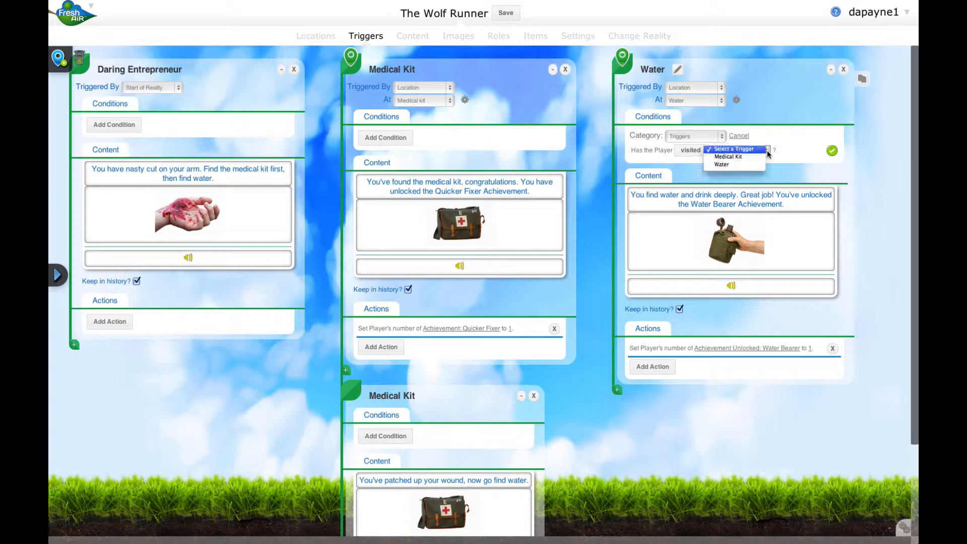
click(725, 158)
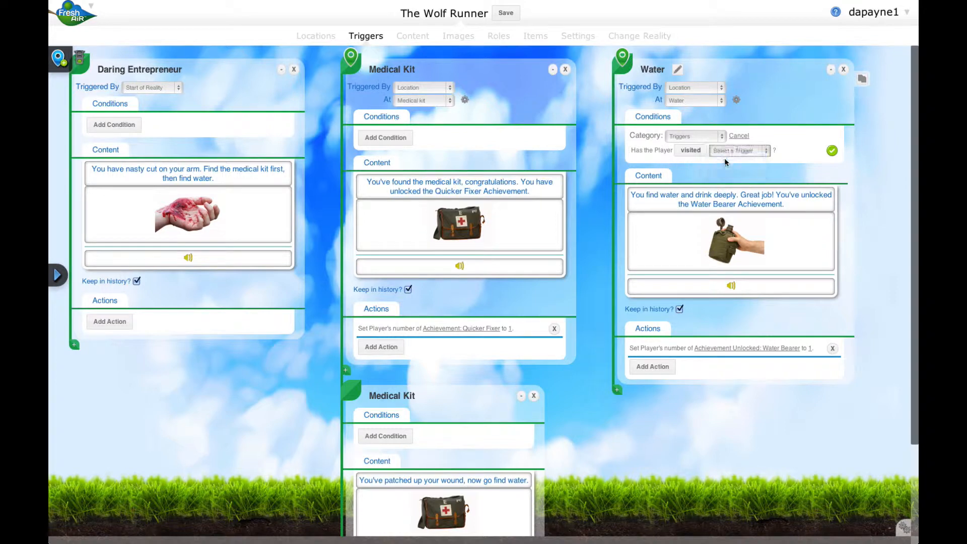
click(831, 151)
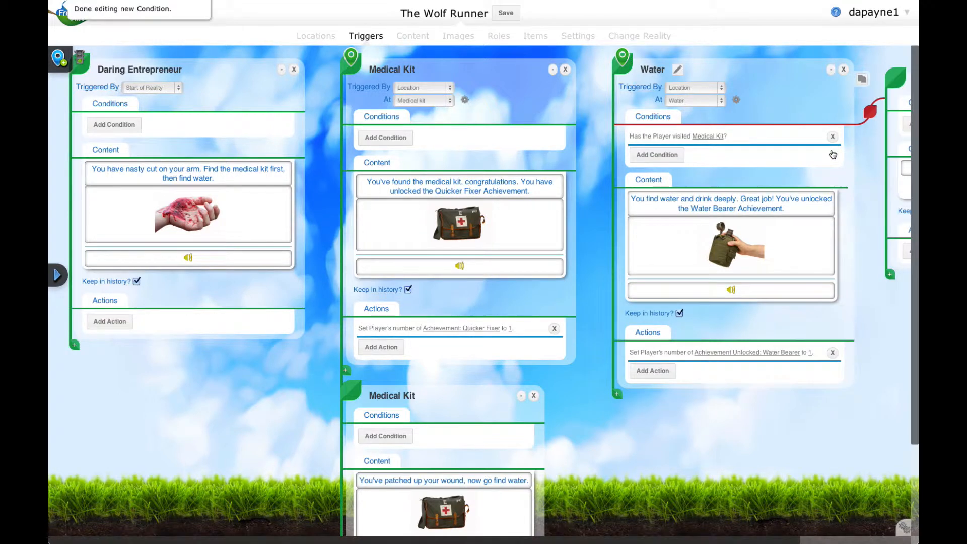
Examine the false branch of the Water page's condition and compare it with the Daring Entrepreneur and Medical Kit page sequences.
scroll(734, 194, right, 2)
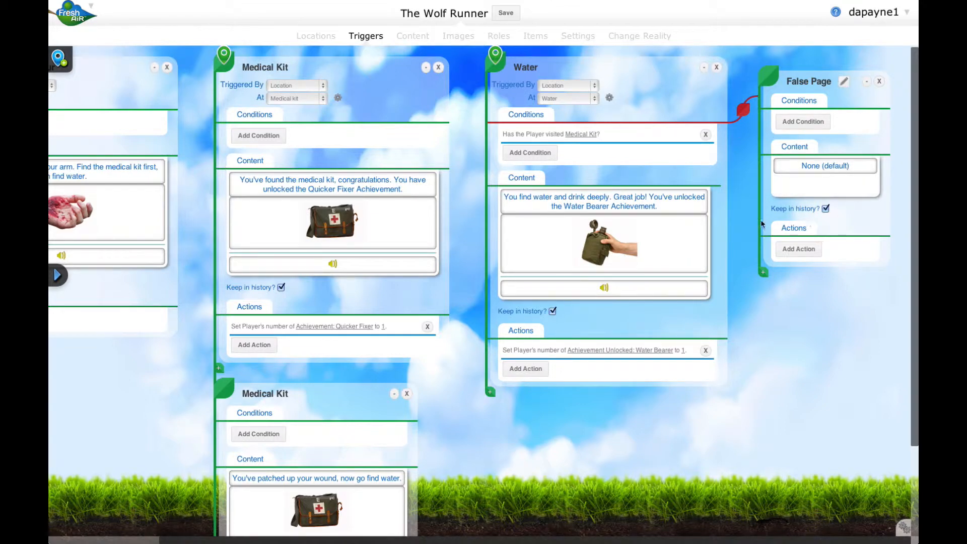
scroll(761, 207, up, 1)
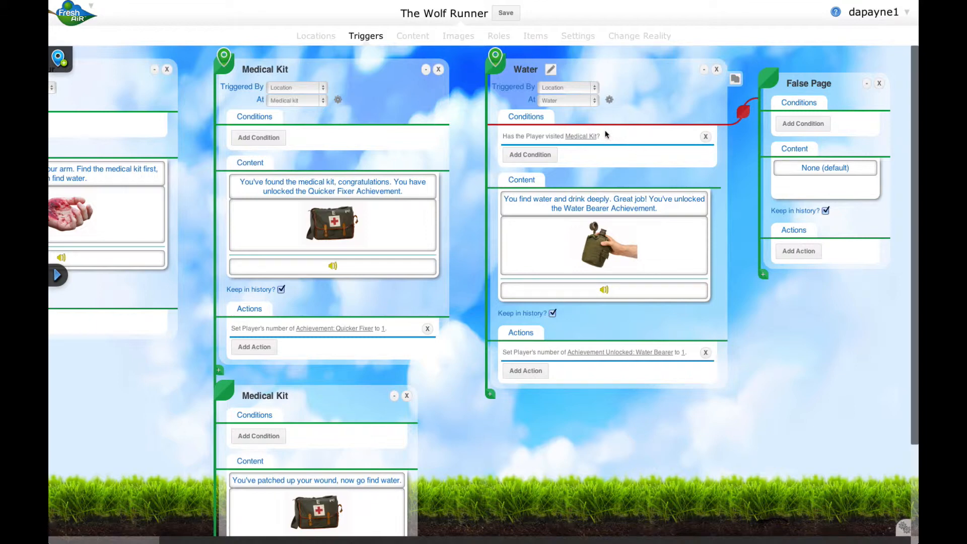
scroll(605, 131, left, 3)
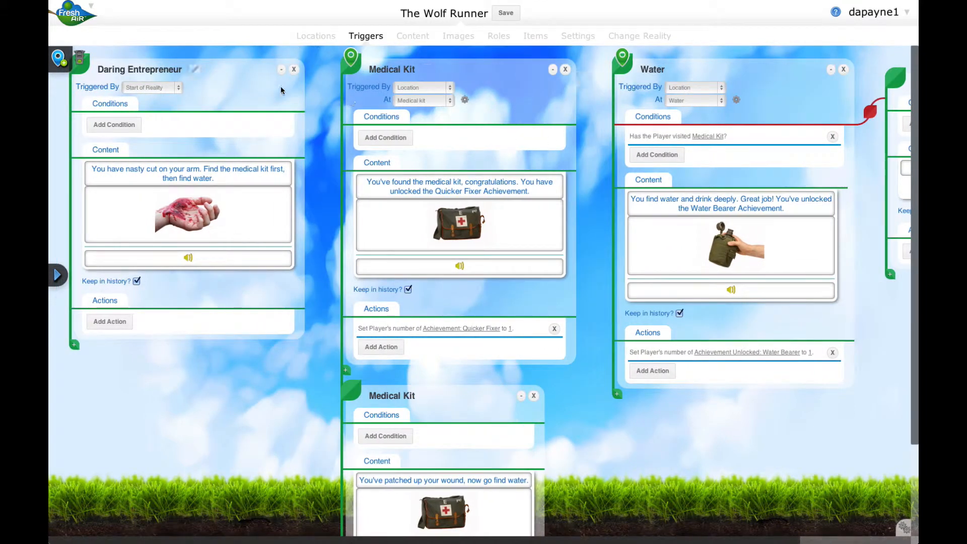
mouse_move(272, 187)
mouse_move(303, 177)
mouse_move(476, 149)
scroll(478, 150, right, 5)
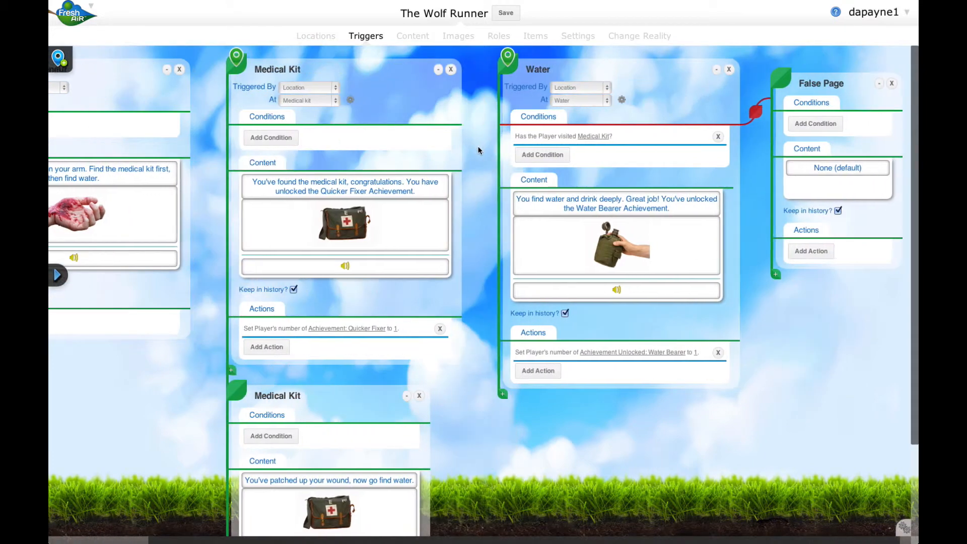
scroll(478, 197, down, 5)
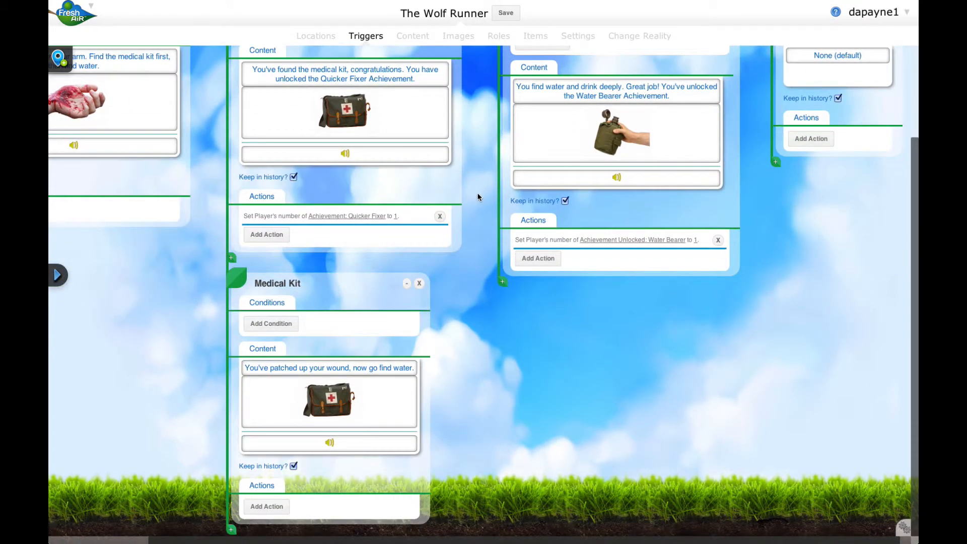
scroll(443, 334, up, 5)
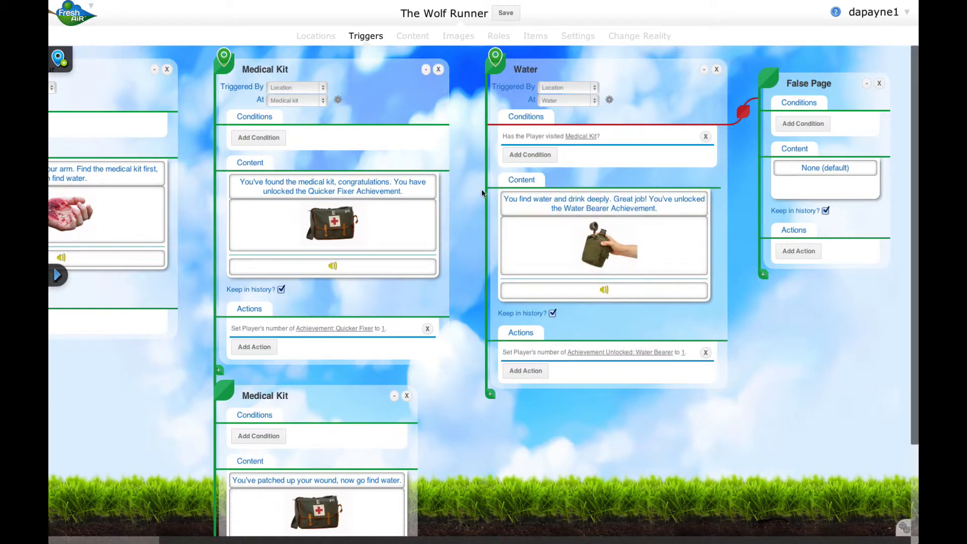
Try adding a follow-up page beneath the Water page and delete that page again.
scroll(480, 275, down, 3)
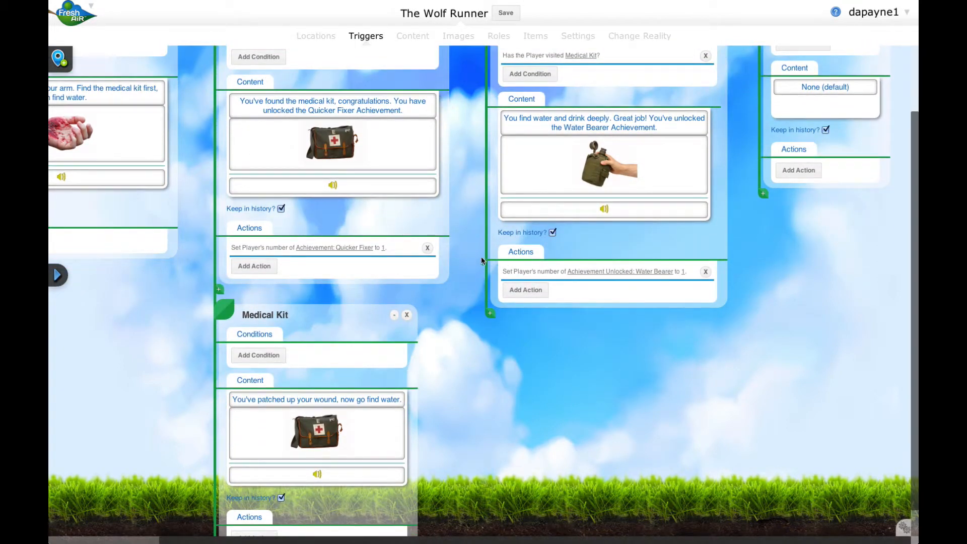
scroll(480, 259, down, 1)
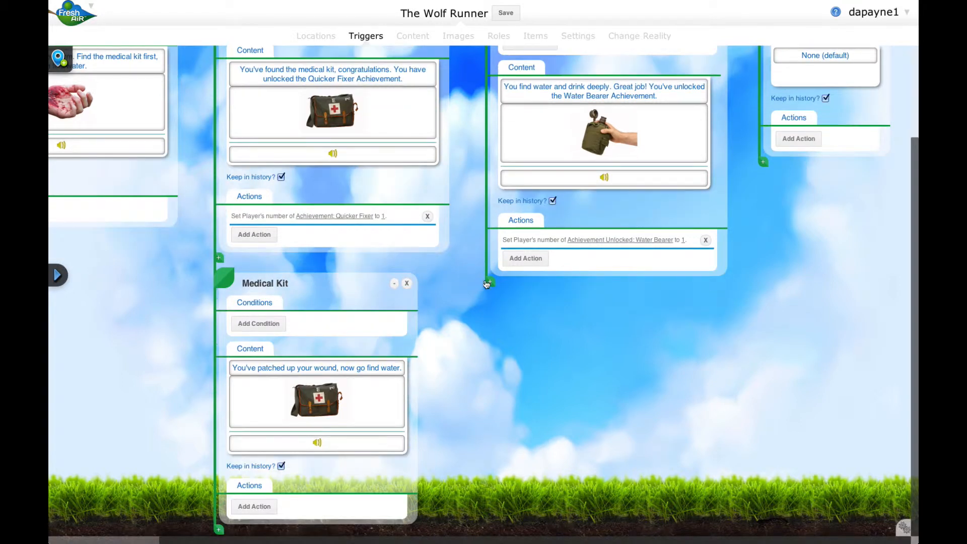
click(487, 283)
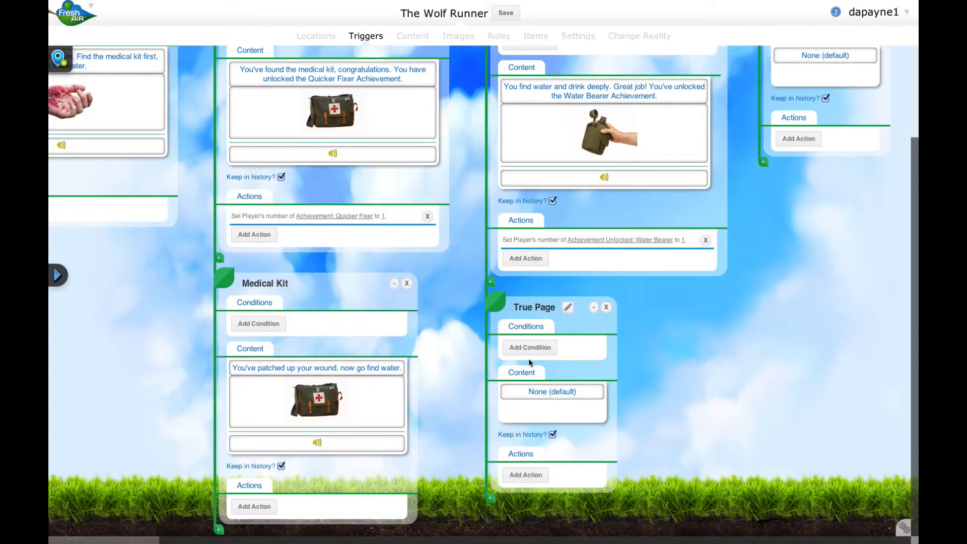
click(606, 307)
scroll(528, 319, up, 3)
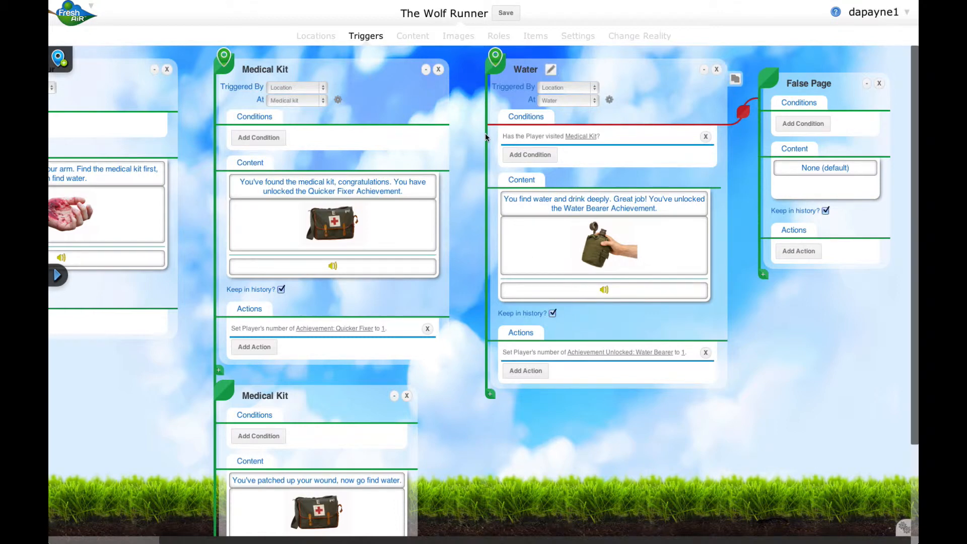
Rename the false-branch page of the Water trigger as Sorry.
scroll(485, 133, left, 5)
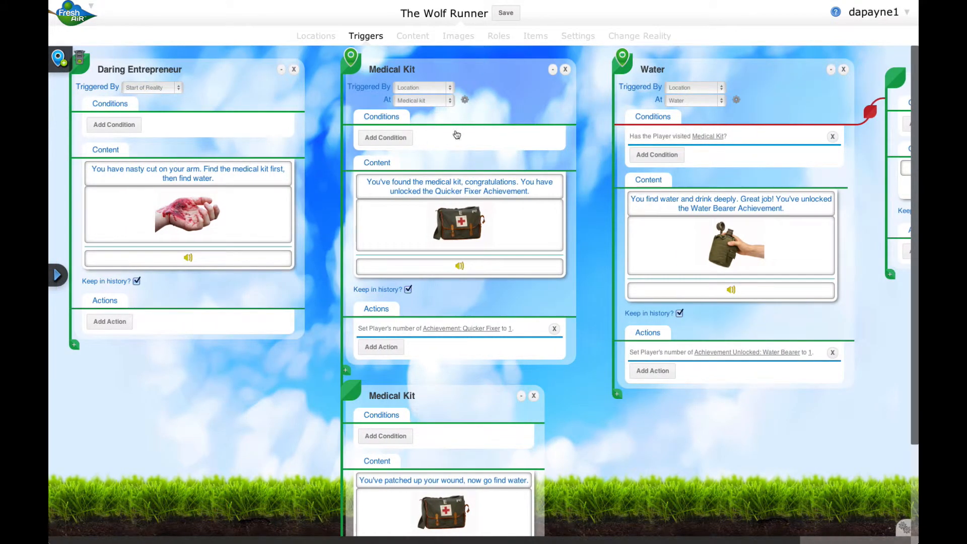
scroll(599, 116, right, 5)
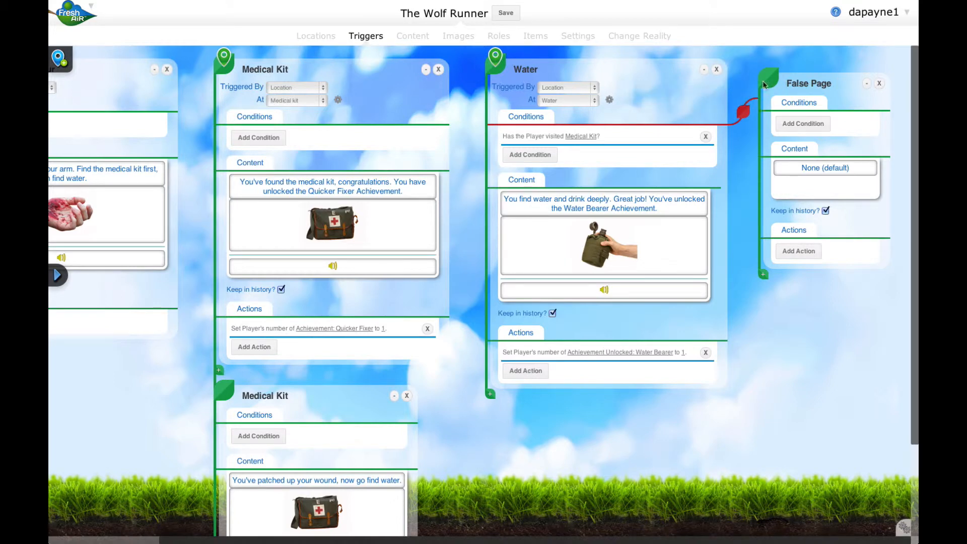
click(800, 89)
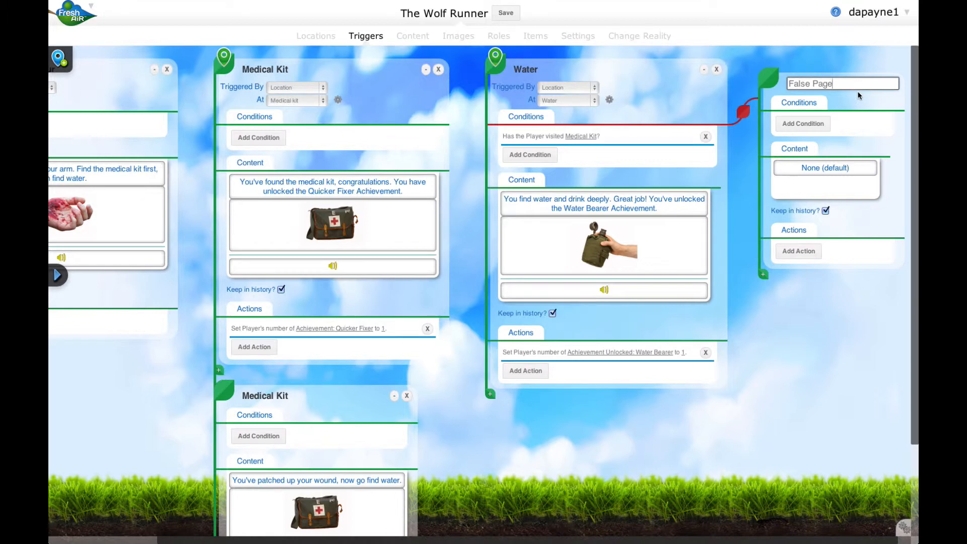
key(BackSpace)
key(BackSpace)
key(BackSpace)
key(BackSpace)
key(BackSpace)
key(BackSpace)
key(BackSpace)
key(BackSpace)
key(BackSpace)
key(BackSpace)
text(Sorr)
key(Return)
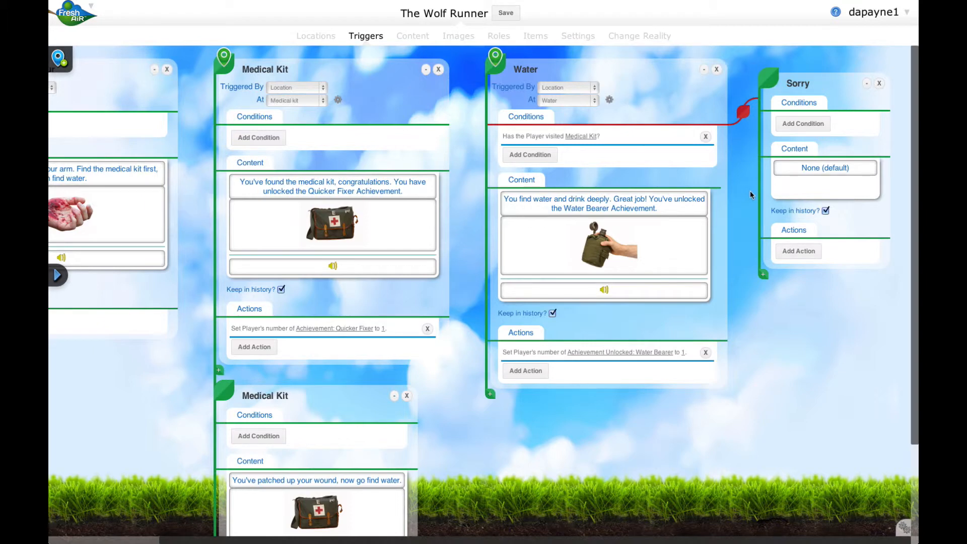
Create a new Text content item and assign it to the Sorry page.
mouse_move(789, 176)
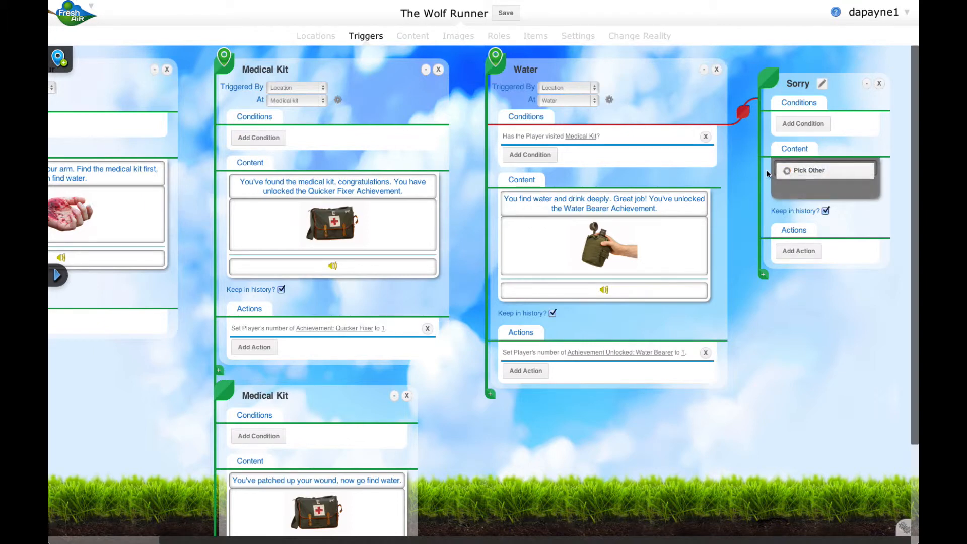
click(794, 174)
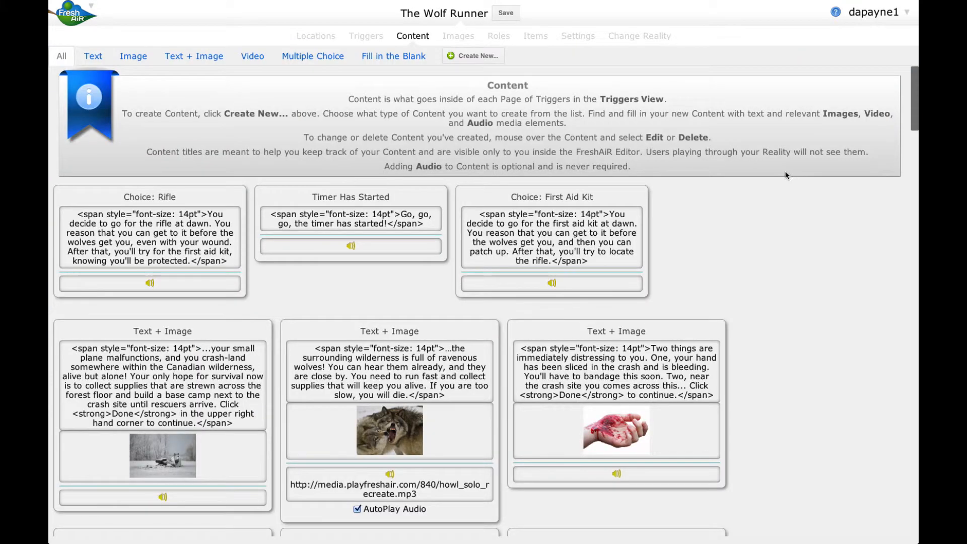
scroll(366, 147, down, 1)
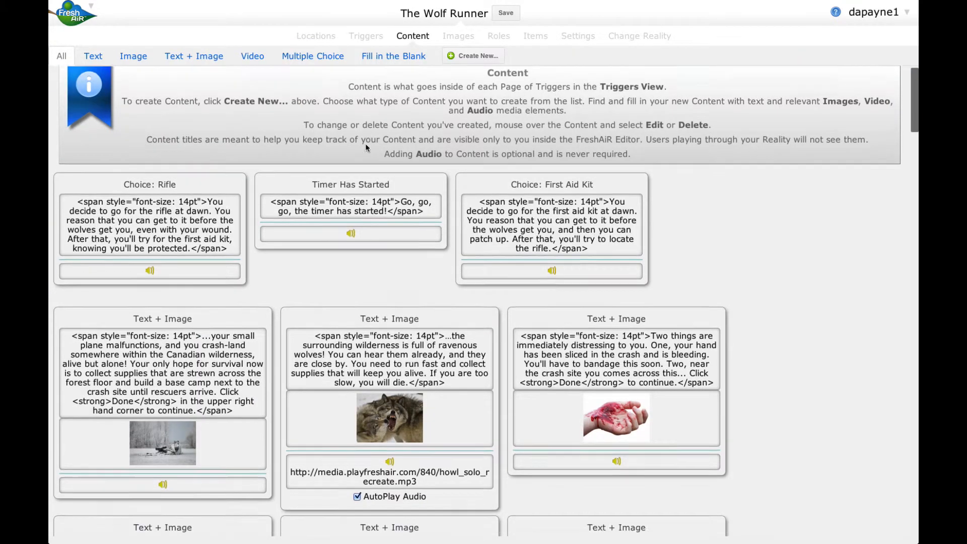
scroll(366, 146, down, 3)
scroll(366, 147, up, 3)
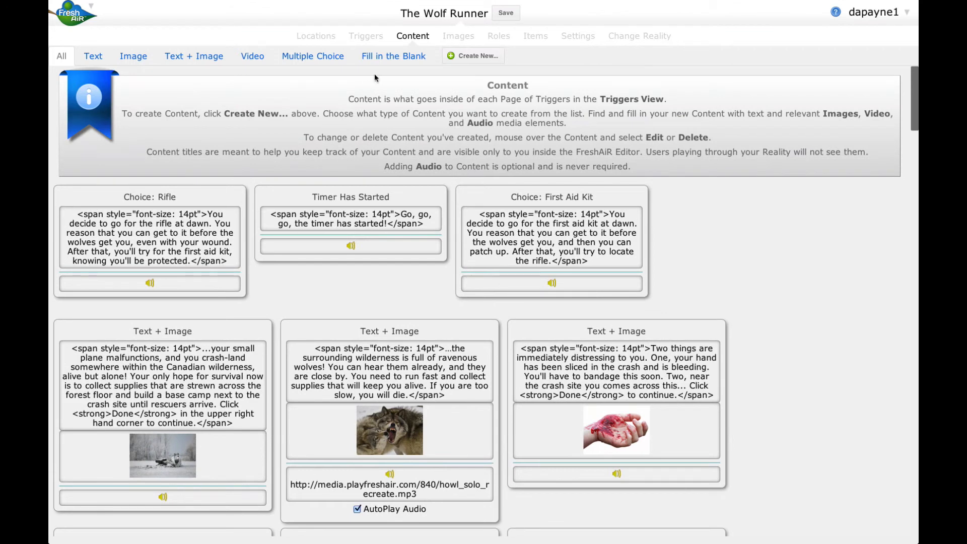
click(483, 57)
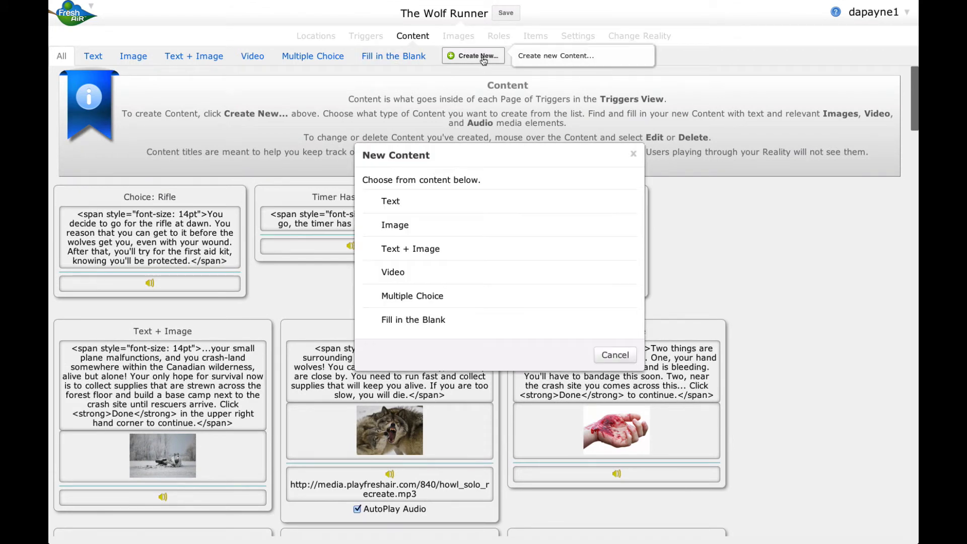
click(401, 204)
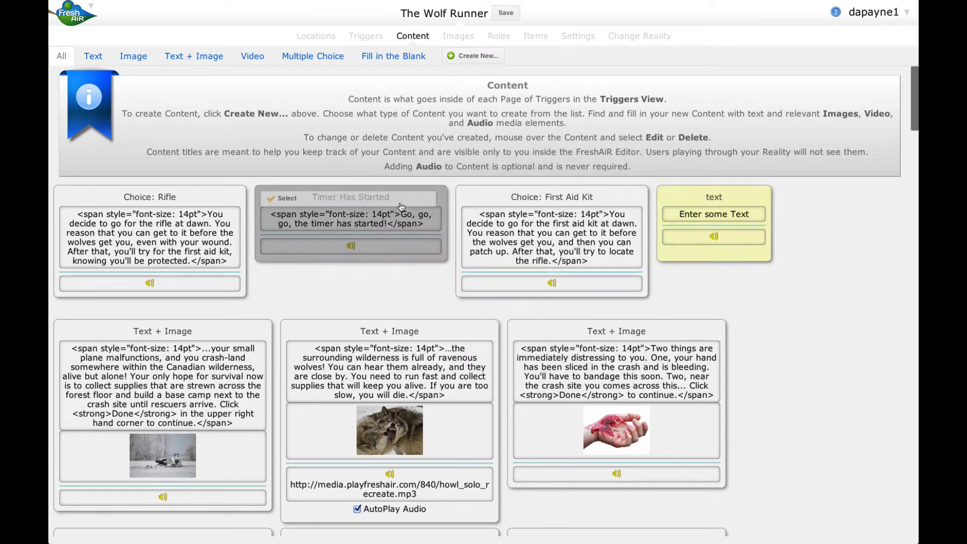
mouse_move(697, 225)
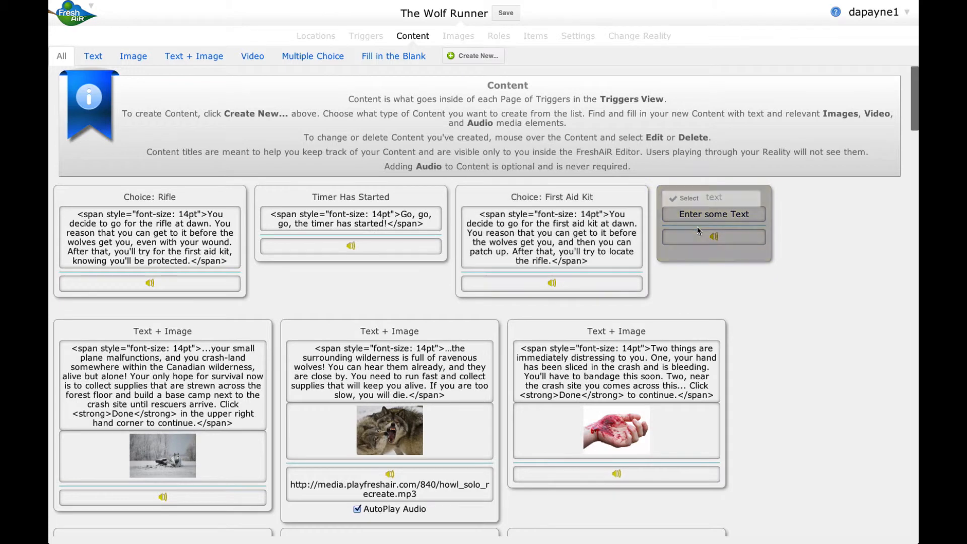
click(702, 198)
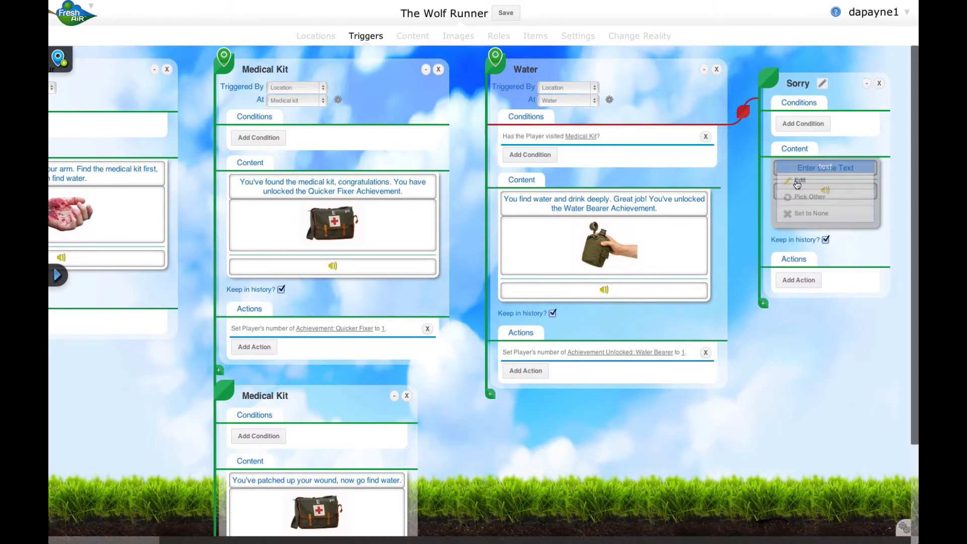
Set the Sorry page's text to "Sorry, please go visit the medical kit marker first and then come back.".
click(815, 181)
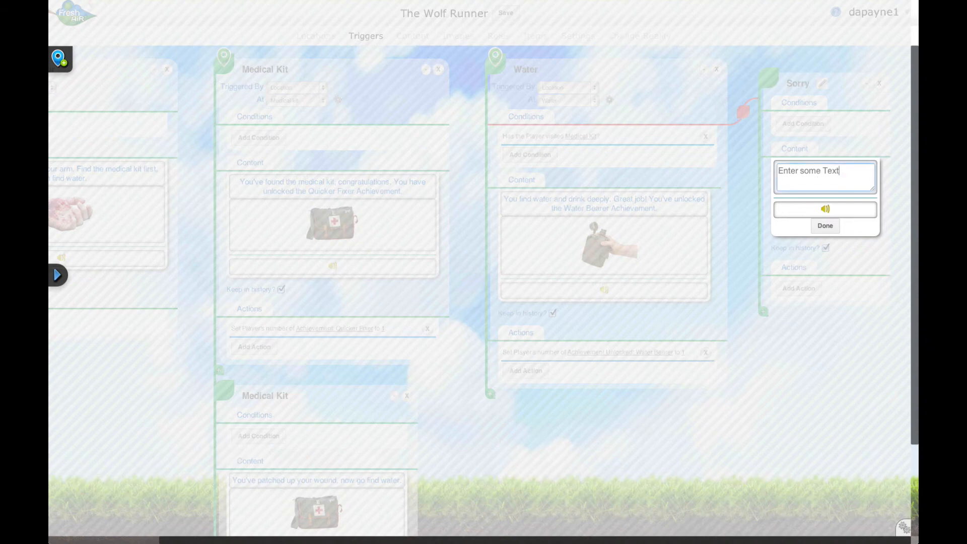
text(Sorry, please go visit the medi)
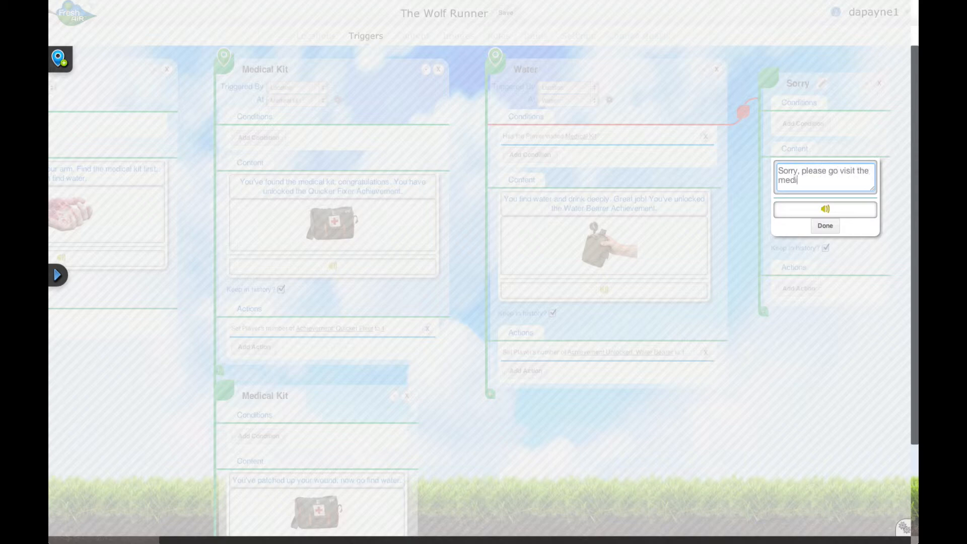
text(cal kit marker first and )
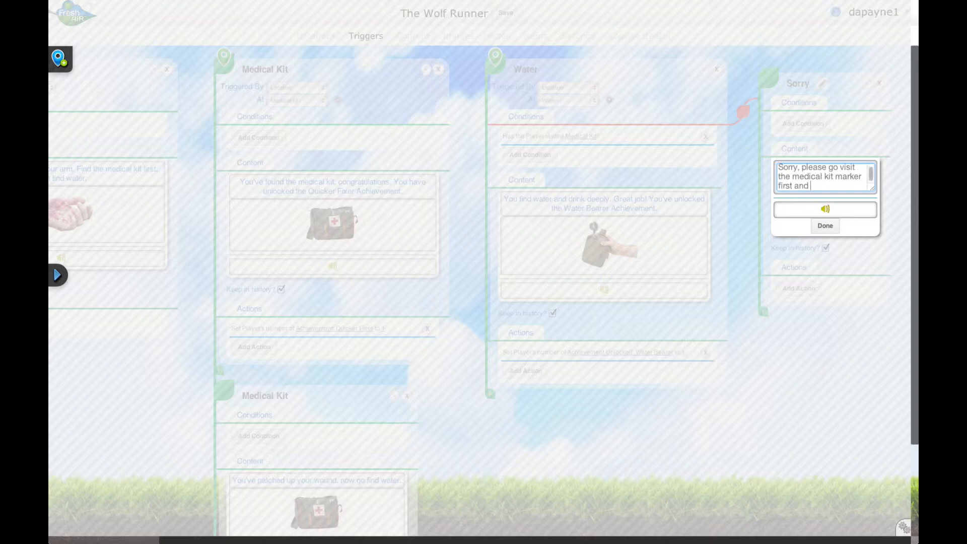
text(then come back.)
click(825, 226)
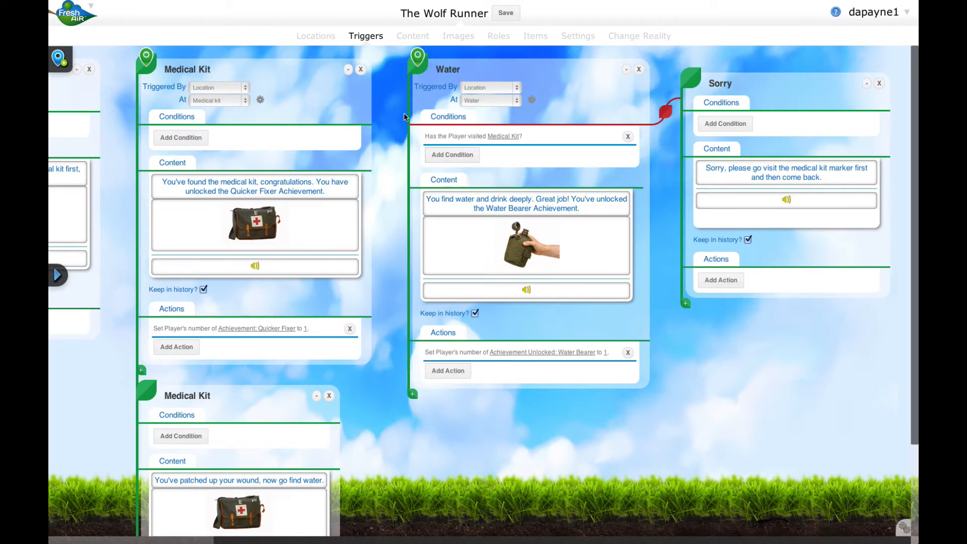
Examine the Medical Kit, Water and Sorry pages to review how the Water page's condition branches.
scroll(404, 117, down, 1)
scroll(404, 117, down, 2)
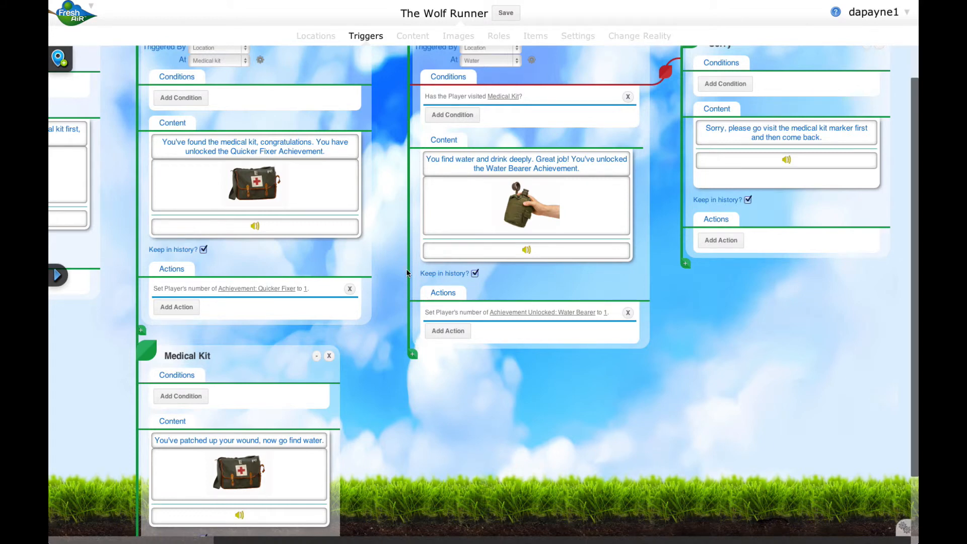
scroll(407, 272, up, 3)
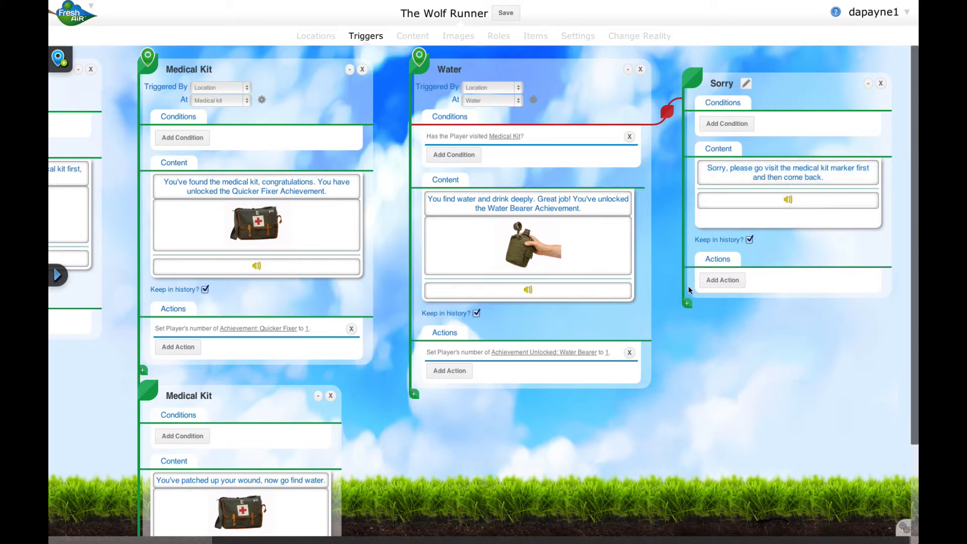
scroll(691, 292, right, 1)
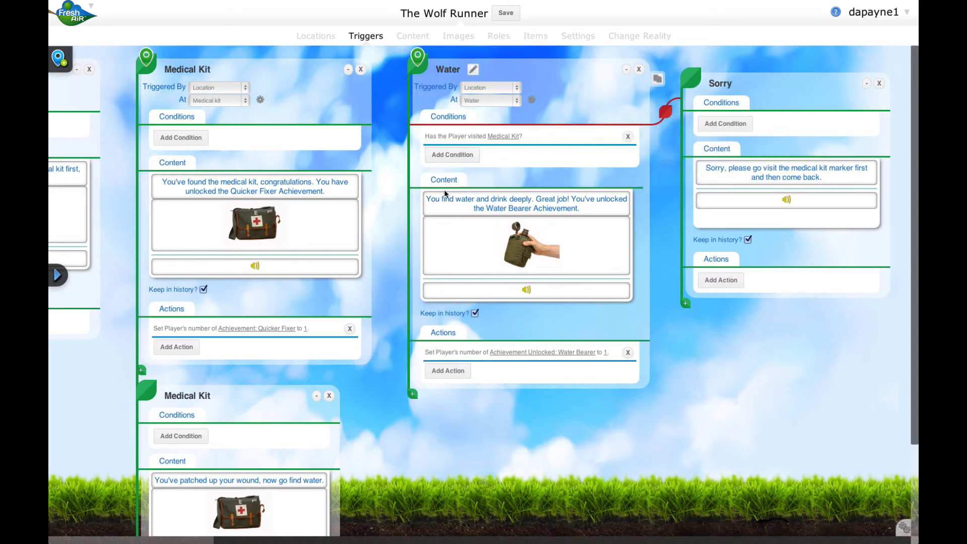
scroll(390, 218, down, 3)
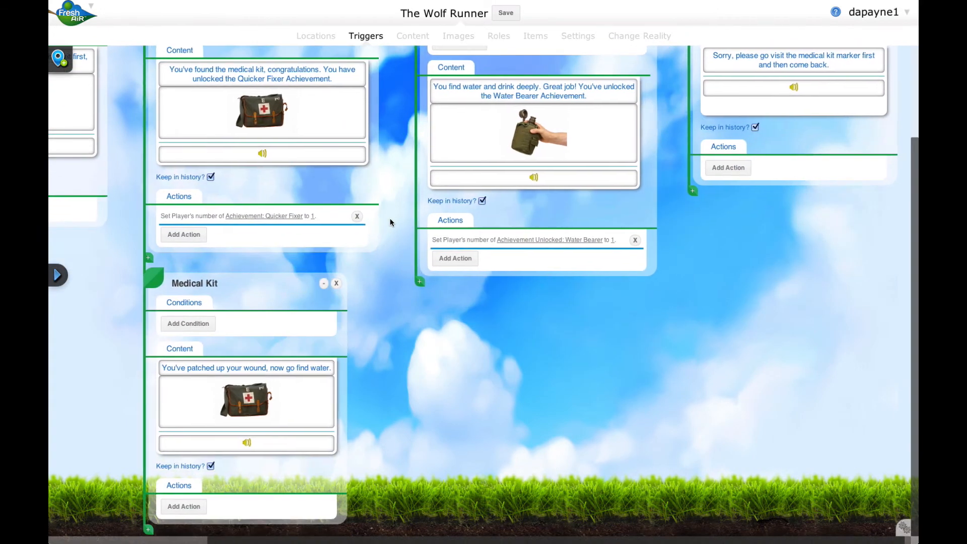
scroll(390, 218, up, 3)
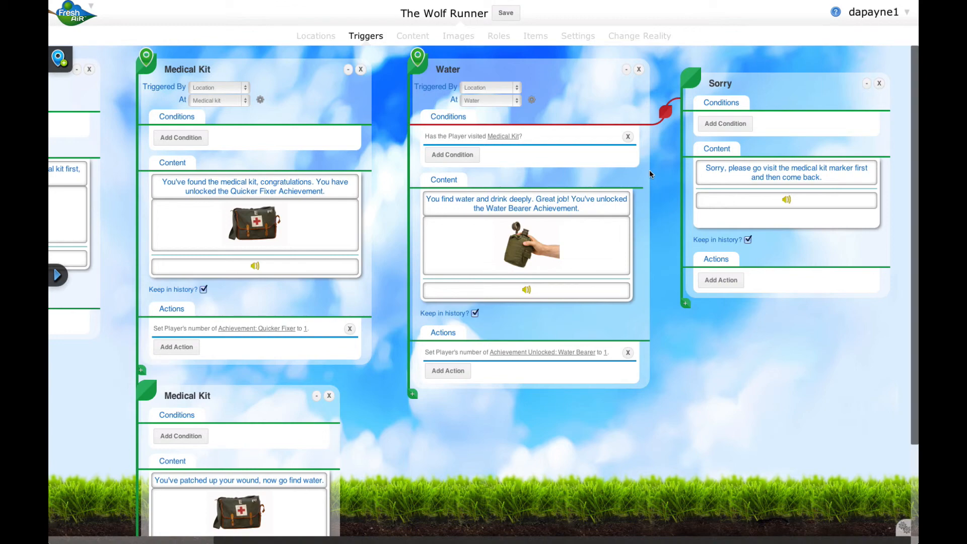
scroll(648, 171, left, 5)
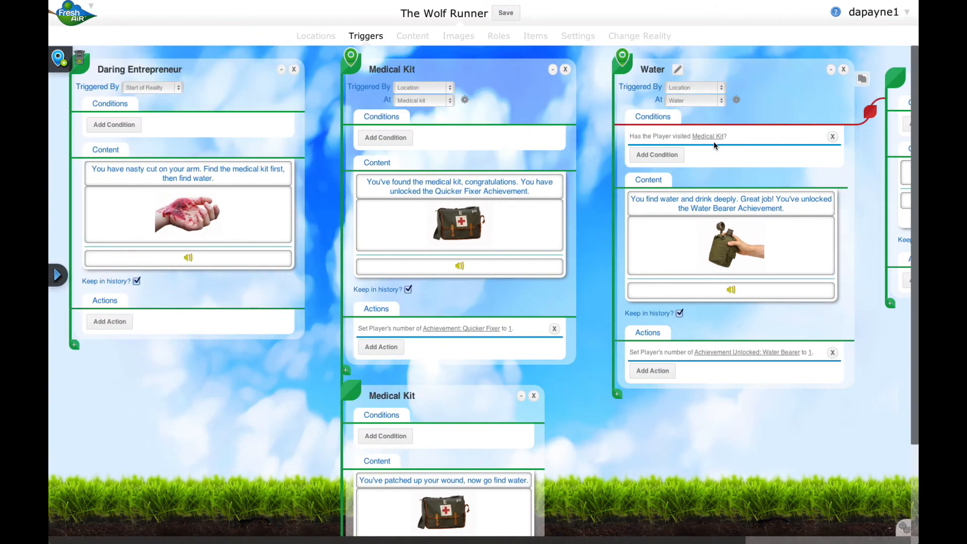
scroll(661, 159, right, 5)
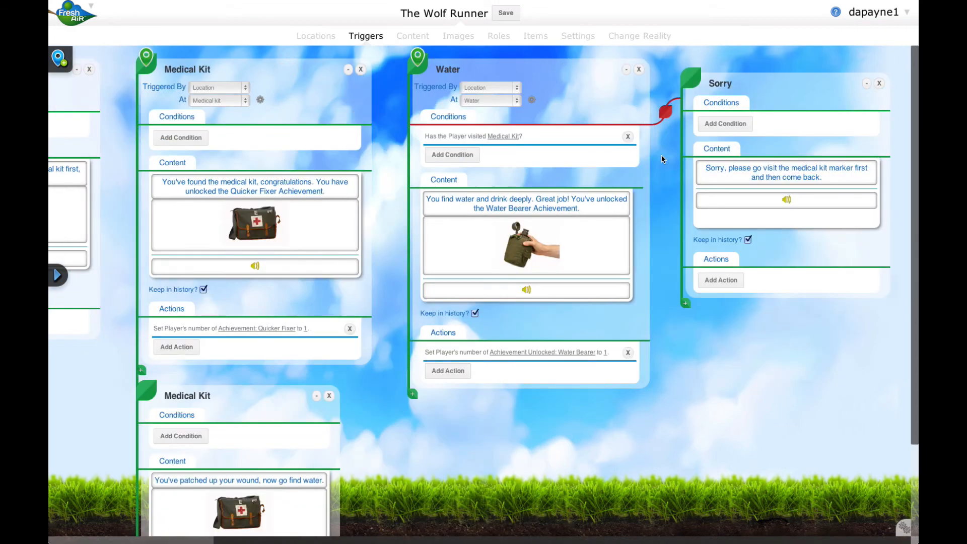